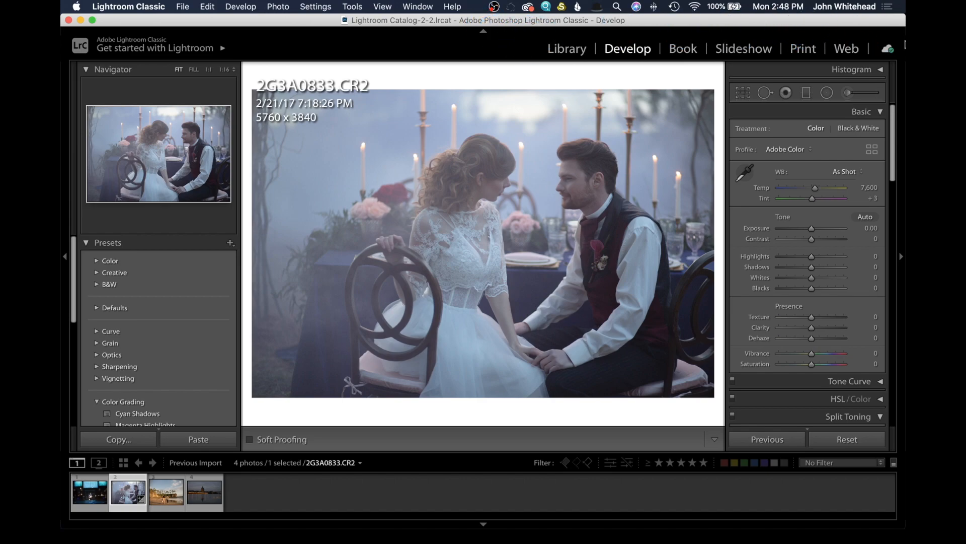
Step: Check the cloud storage and local sync status, and dismiss the status display
{"action": "left_click", "coordinate": [890, 50]}
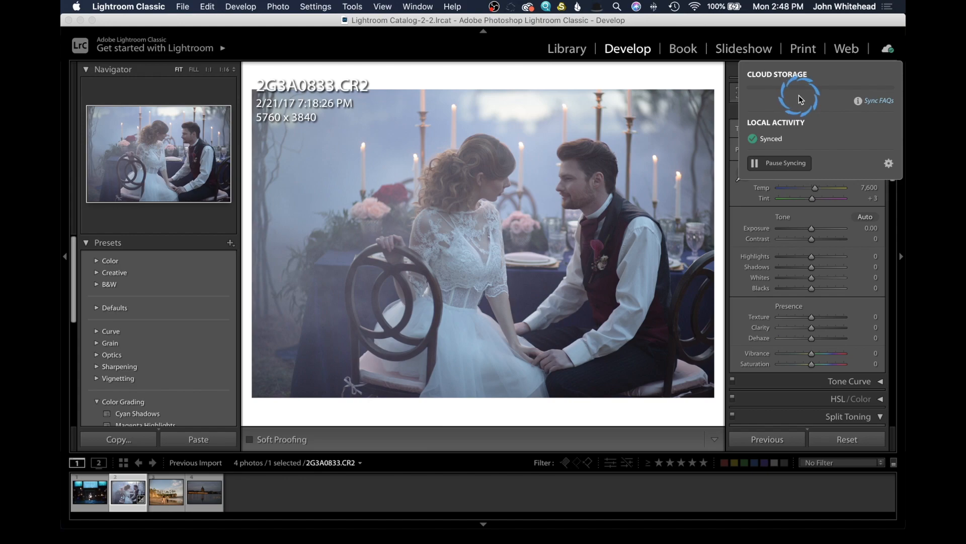
{"action": "left_click", "coordinate": [889, 49]}
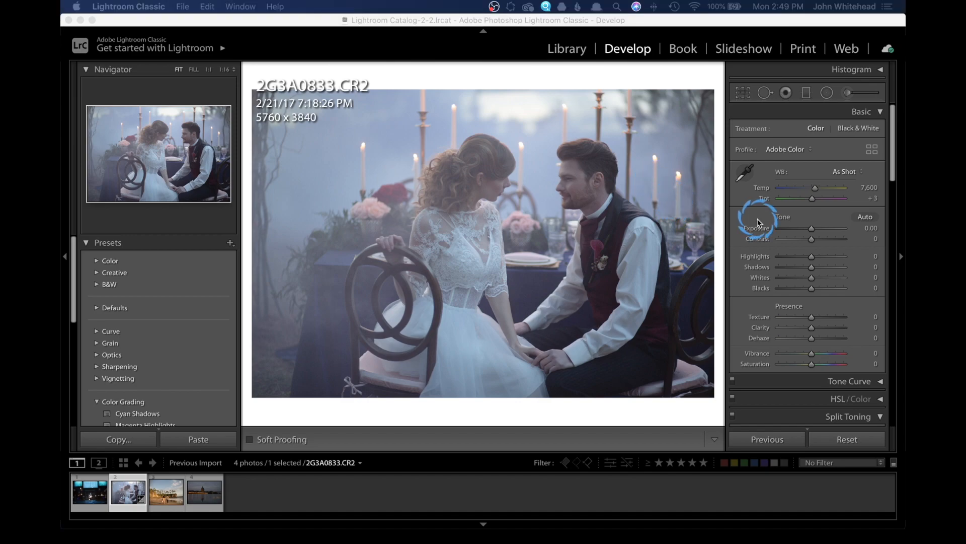
Step: Expand the Tone Curve settings and lower the parametric curve's Lights region to -25
{"action": "scroll", "coordinate": [810, 233], "scroll_direction": "down", "scroll_amount": 5}
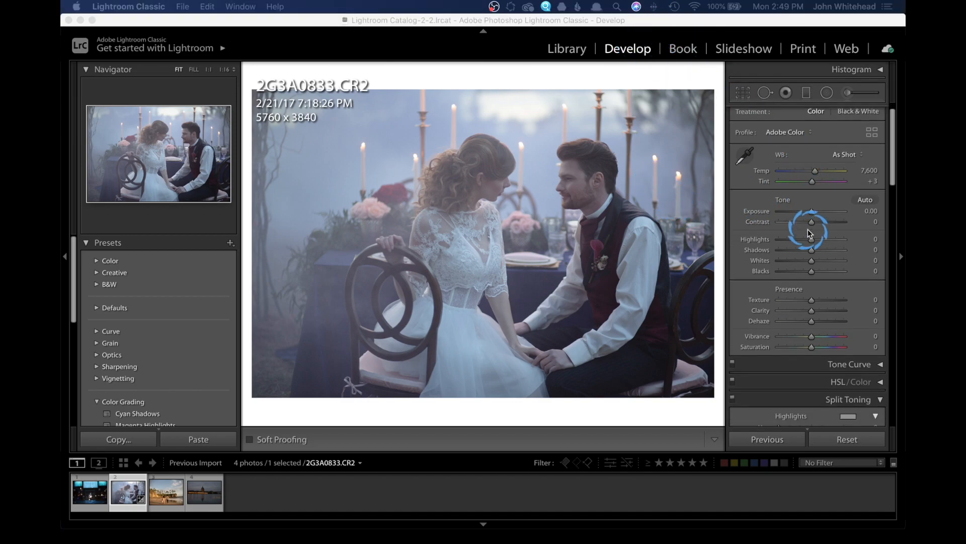
{"action": "left_click", "coordinate": [882, 292]}
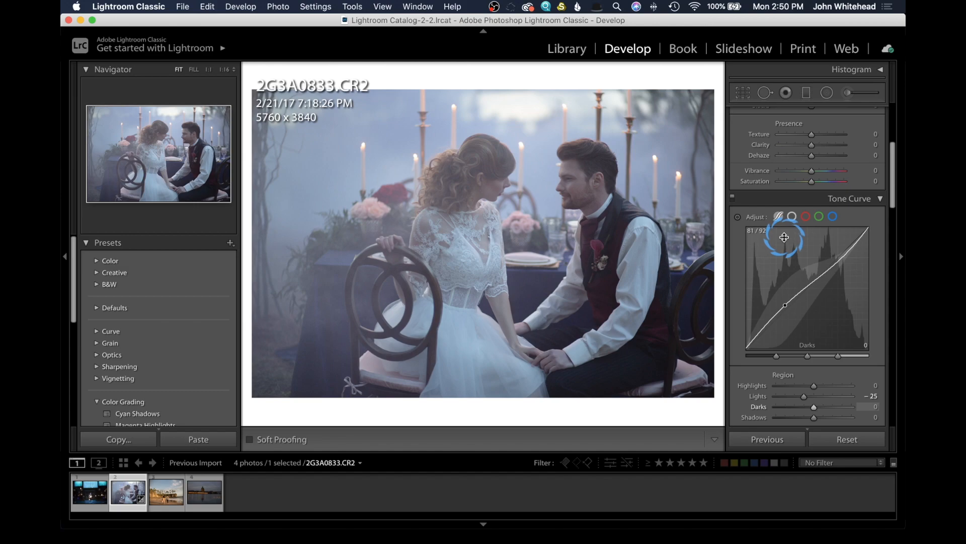
{"action": "left_click", "coordinate": [778, 217]}
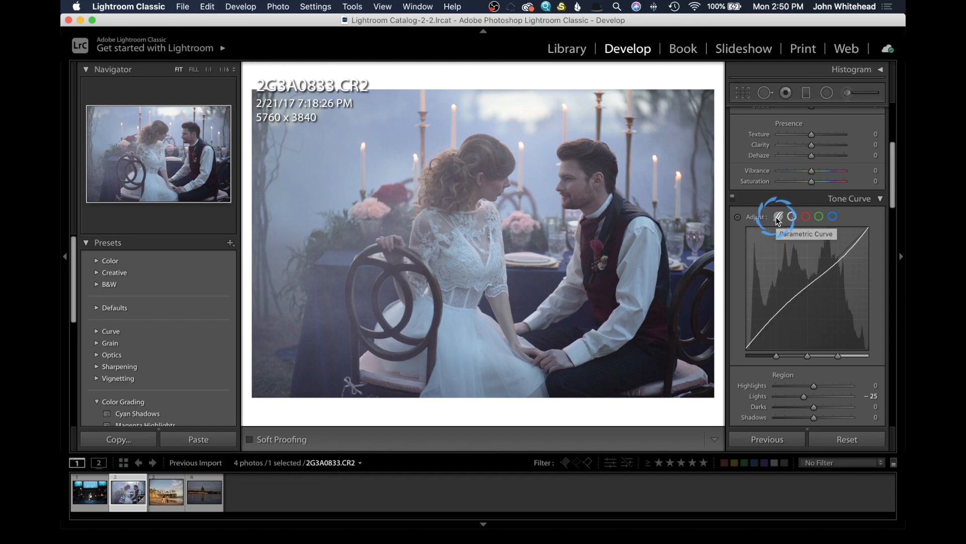
{"action": "left_click", "coordinate": [793, 216]}
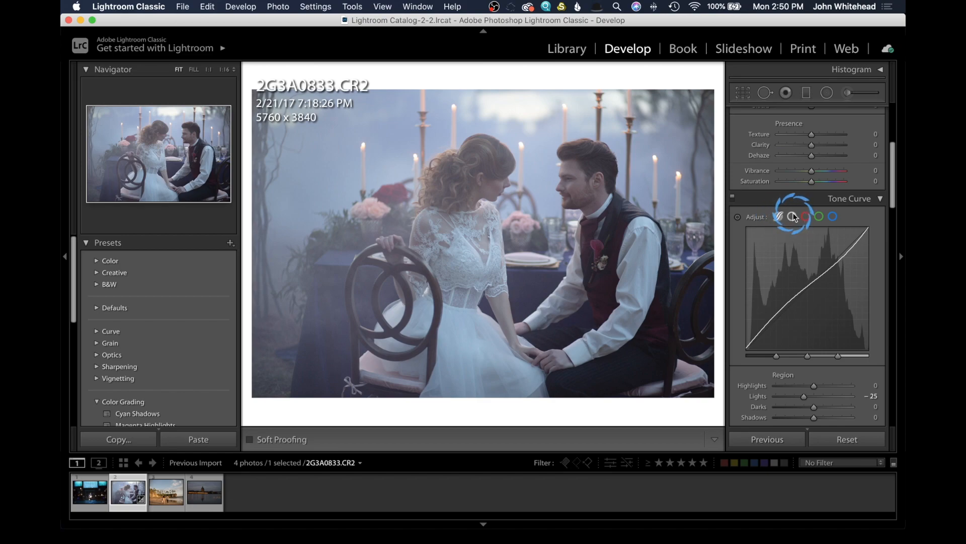
{"action": "left_click", "coordinate": [807, 217]}
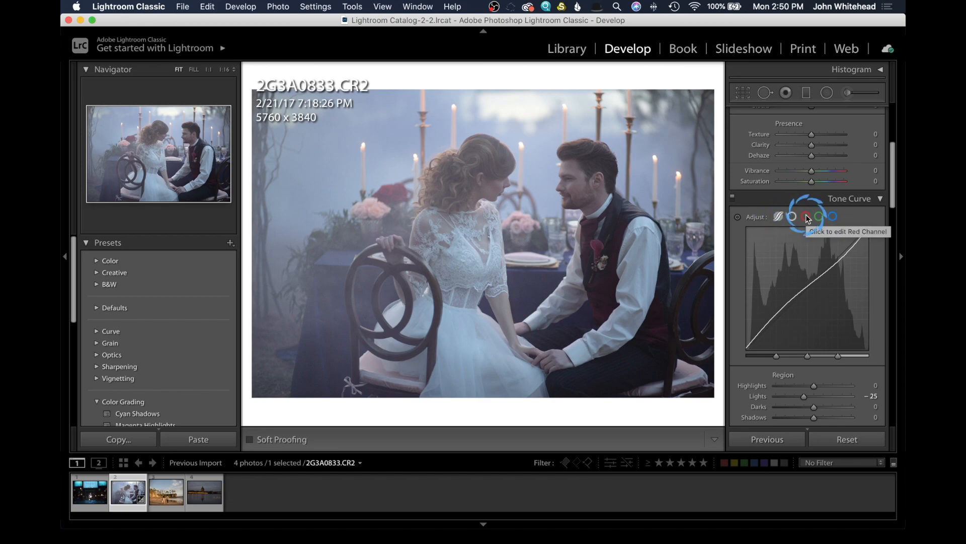
{"action": "left_click", "coordinate": [832, 217]}
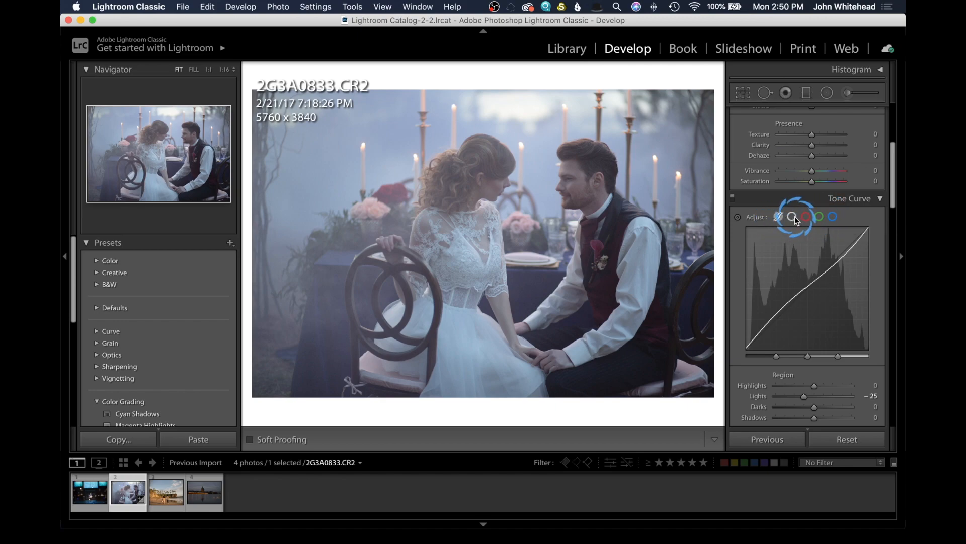
Step: Shape the point curve with an upper point at input 170, output 175 and a lower point at input 90, output 105
{"action": "left_click", "coordinate": [793, 216]}
{"action": "mouse_move", "coordinate": [793, 295]}
{"action": "left_mouse_down"}
{"action": "mouse_move", "coordinate": [797, 302]}
{"action": "mouse_move", "coordinate": [788, 296]}
{"action": "left_mouse_up"}
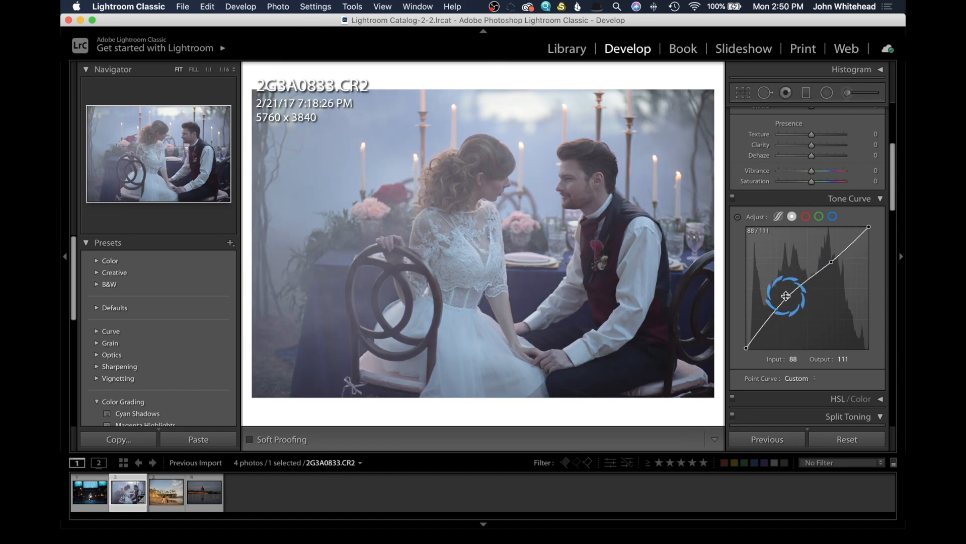
{"action": "left_click_drag", "start_coordinate": [829, 262], "coordinate": [831, 269]}
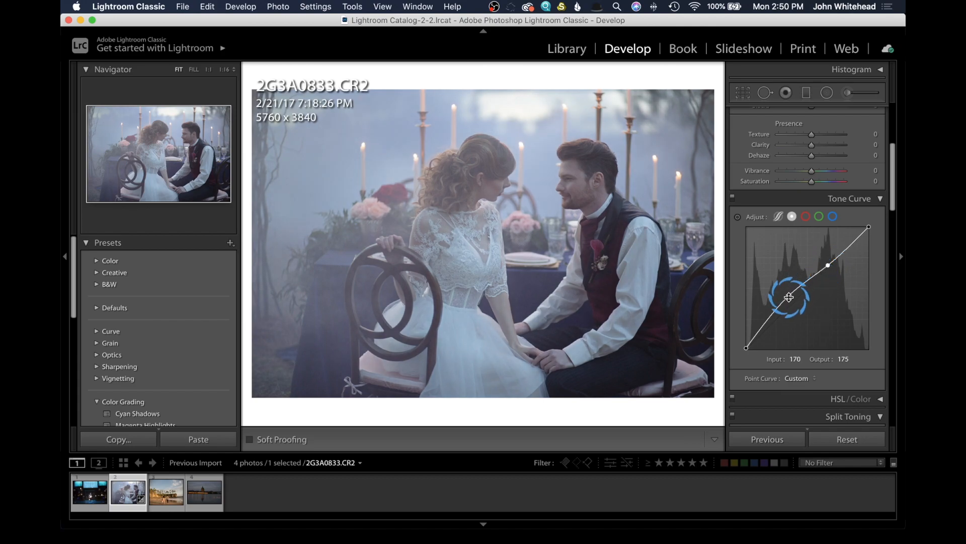
{"action": "left_click_drag", "start_coordinate": [790, 297], "coordinate": [790, 303]}
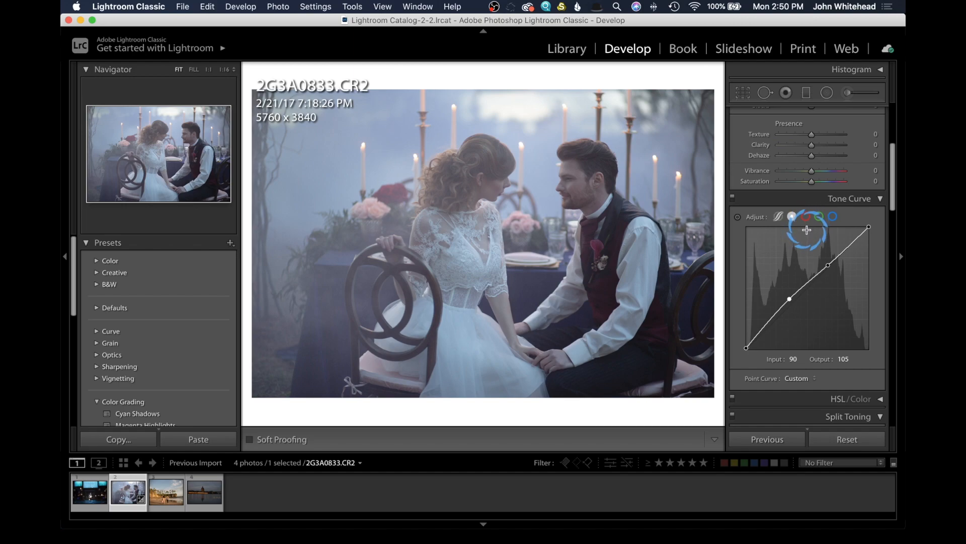
Step: Try raising the red channel curve's midpoint to input 125, output 133, and reset that channel
{"action": "left_click", "coordinate": [805, 217]}
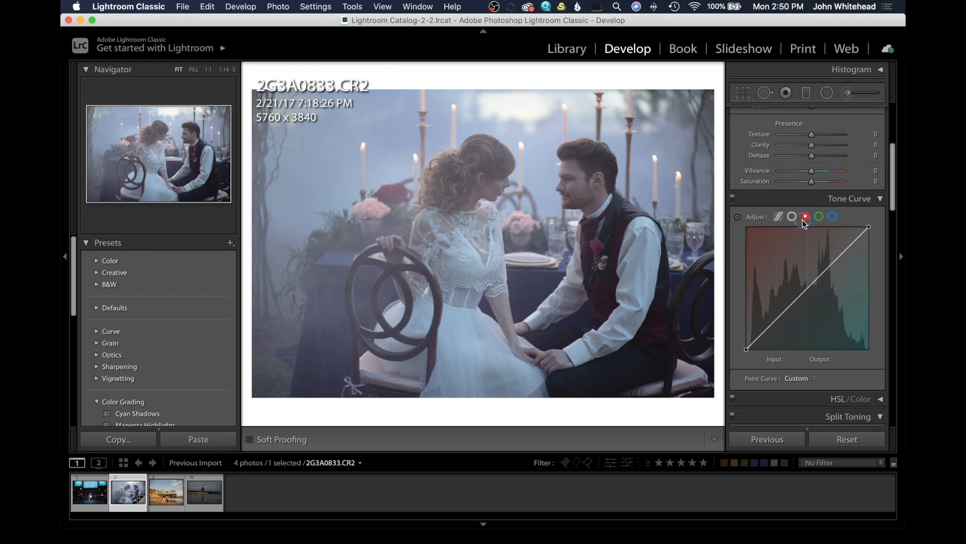
{"action": "left_click_drag", "start_coordinate": [806, 283], "coordinate": [806, 286]}
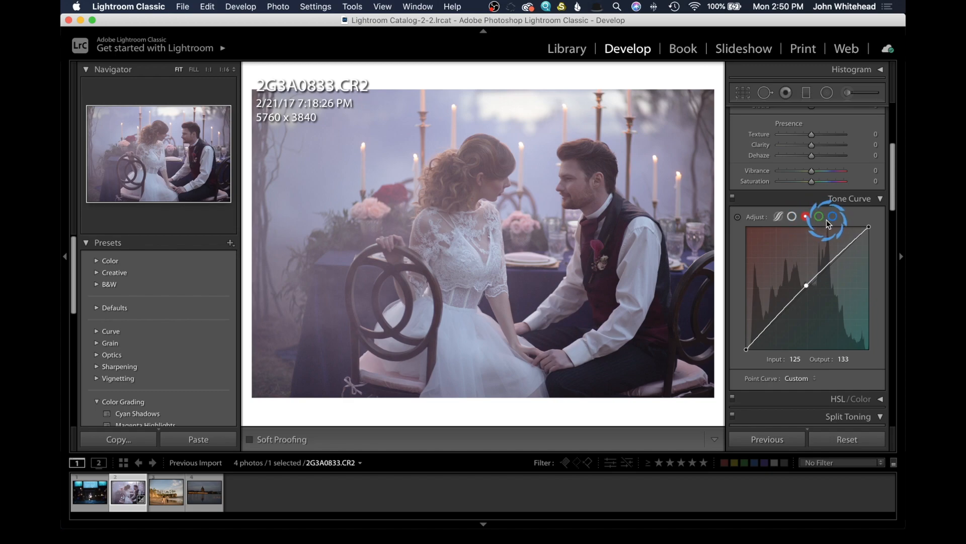
{"action": "right_click", "coordinate": [816, 262]}
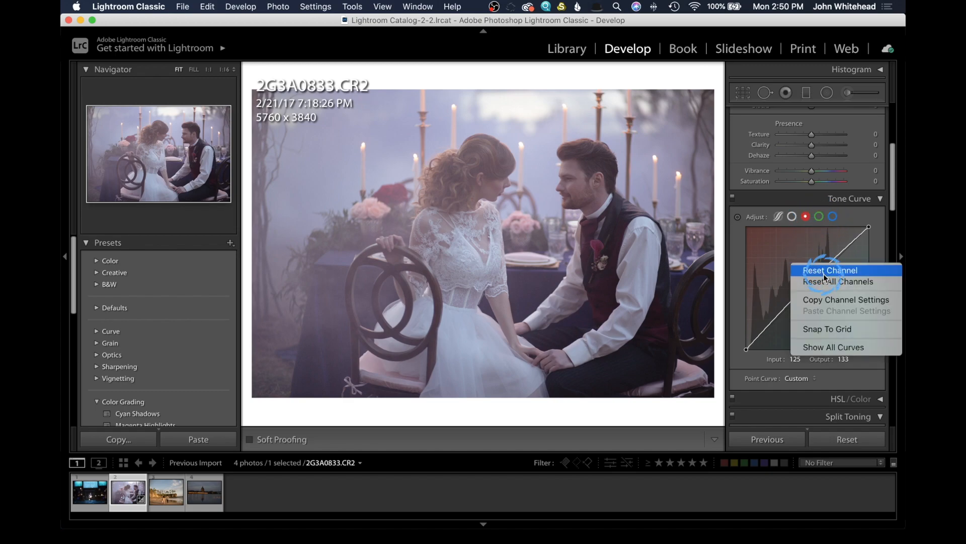
{"action": "left_click", "coordinate": [824, 276]}
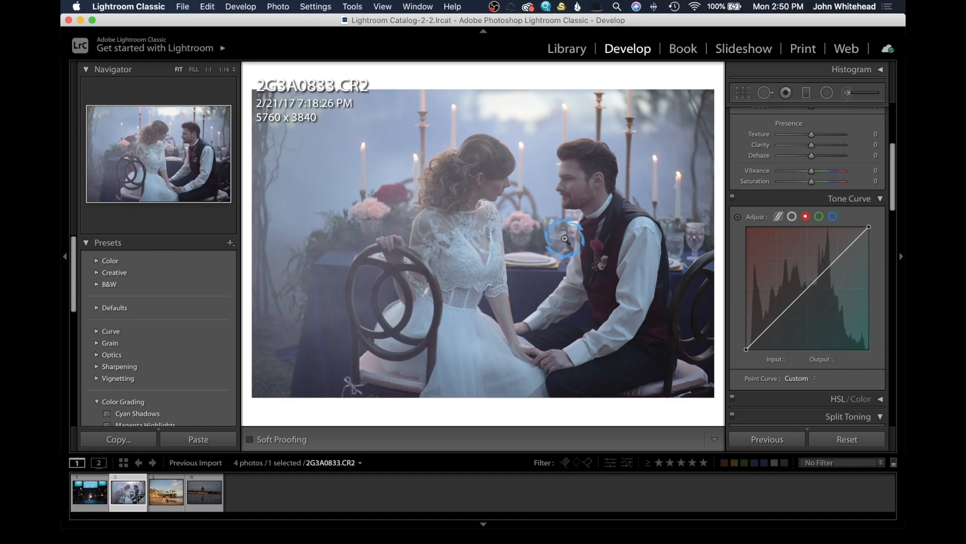
{"action": "right_click", "coordinate": [802, 263]}
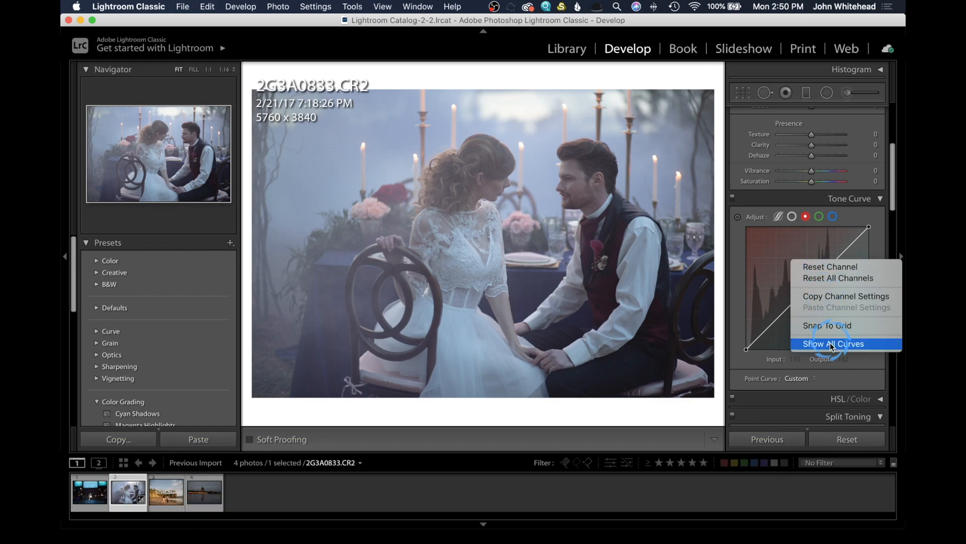
{"action": "left_click", "coordinate": [739, 235]}
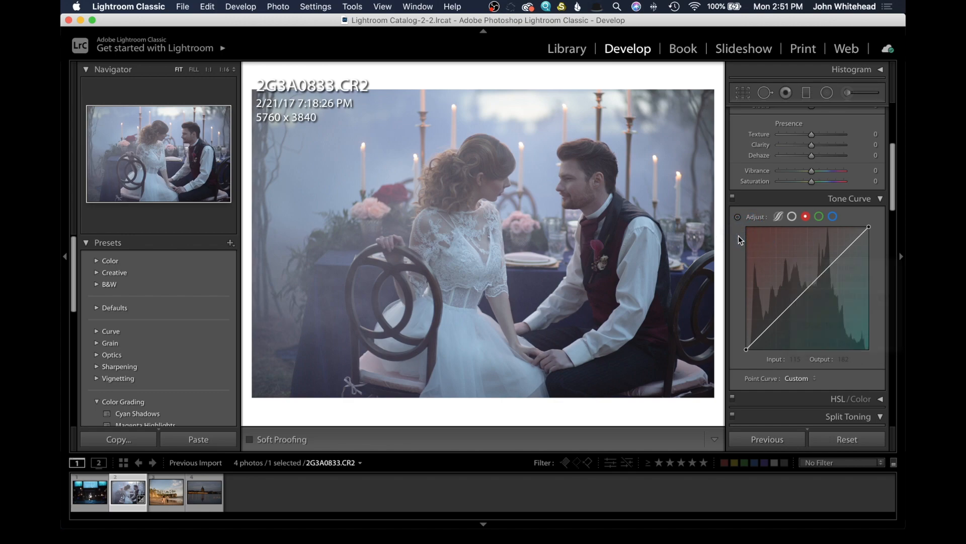
Step: Collapse the tone curve and examine the HSL hue, saturation and luminance sliders, separately and all together
{"action": "left_click", "coordinate": [879, 200]}
{"action": "left_click", "coordinate": [840, 217]}
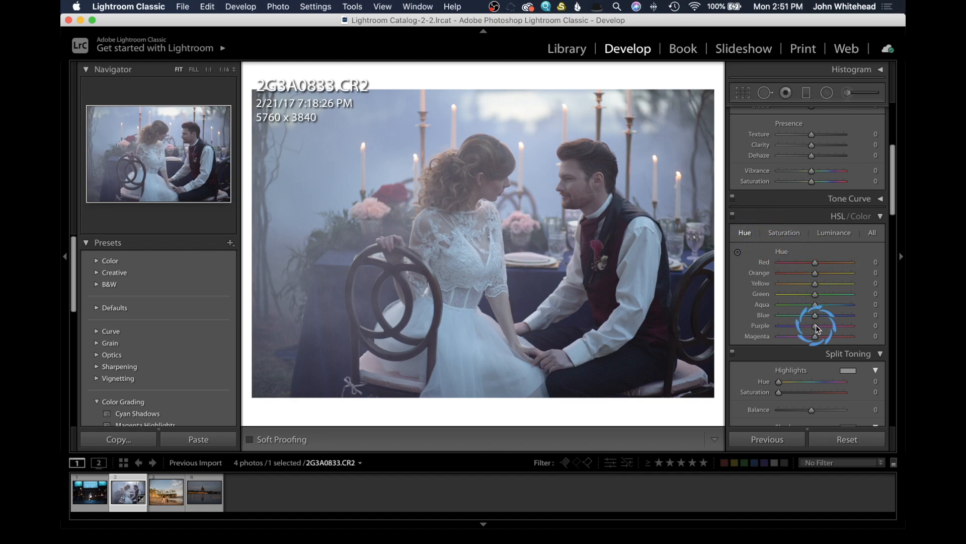
{"action": "left_click", "coordinate": [785, 234]}
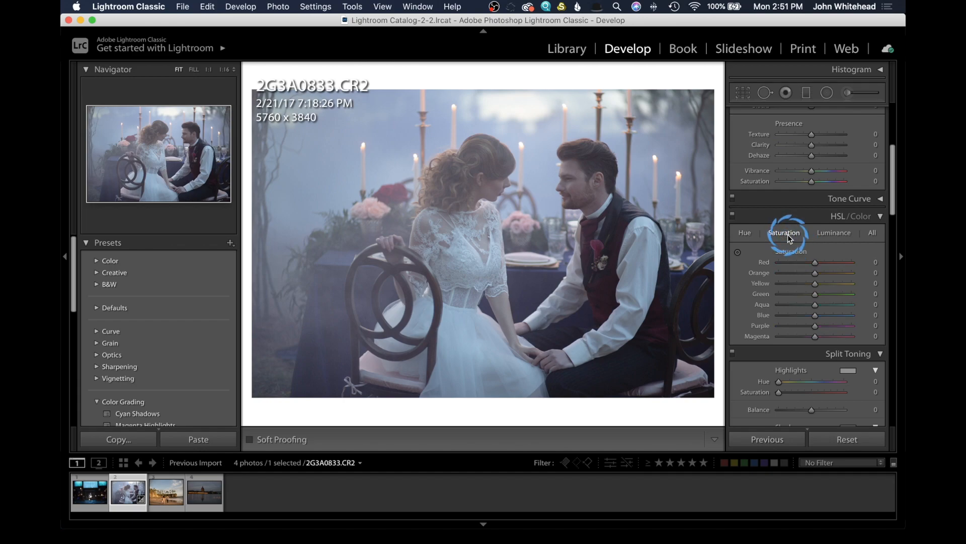
{"action": "left_click", "coordinate": [826, 234]}
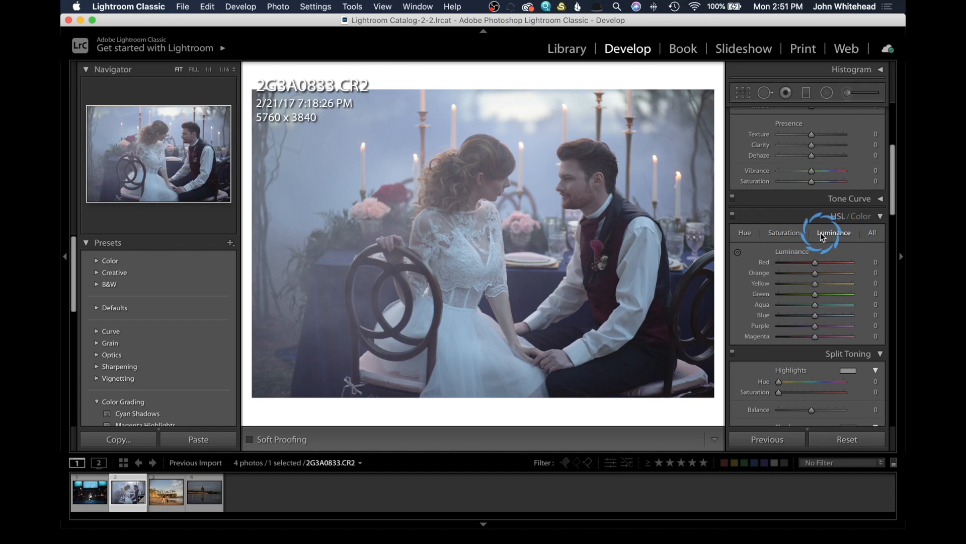
{"action": "left_click", "coordinate": [872, 235]}
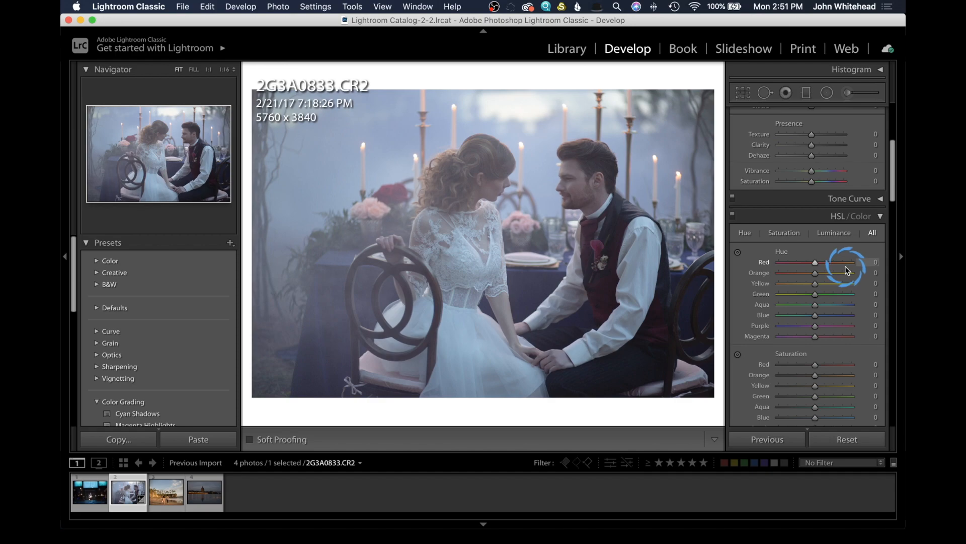
{"action": "scroll", "coordinate": [844, 265], "scroll_direction": "down", "scroll_amount": 2}
{"action": "scroll", "coordinate": [844, 268], "scroll_direction": "up", "scroll_amount": 4}
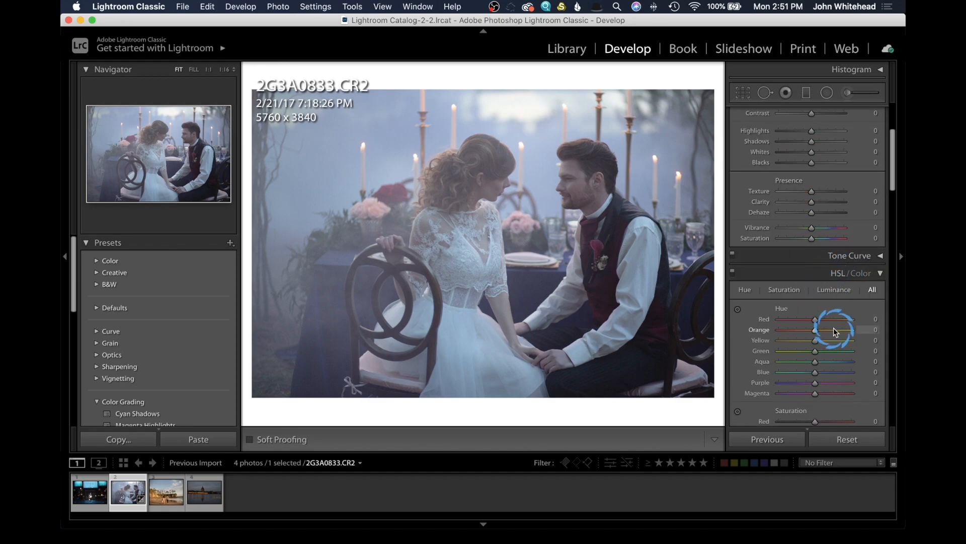
{"action": "scroll", "coordinate": [808, 336], "scroll_direction": "down", "scroll_amount": 1}
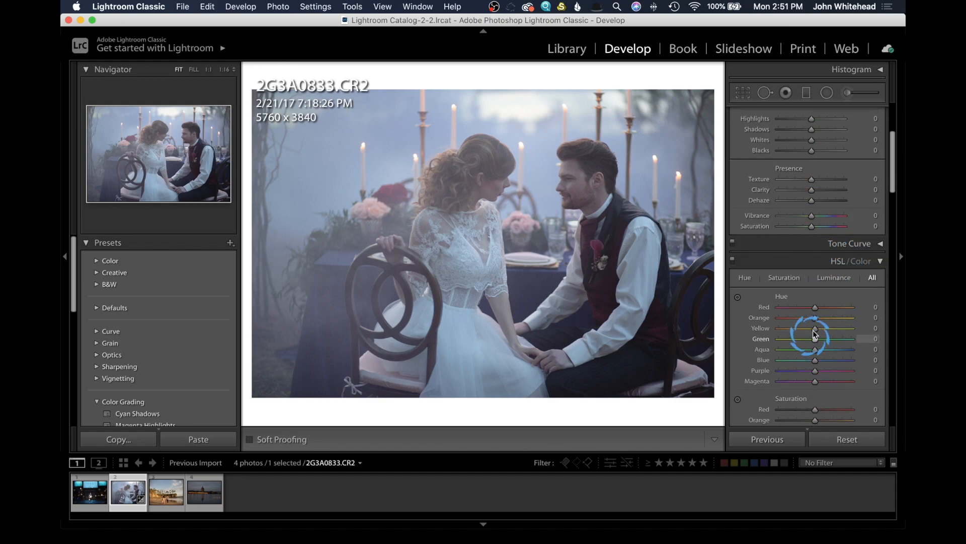
Step: Switch the HSL adjustments to the Color view and examine the slider sets for red and yellow
{"action": "left_click", "coordinate": [862, 262]}
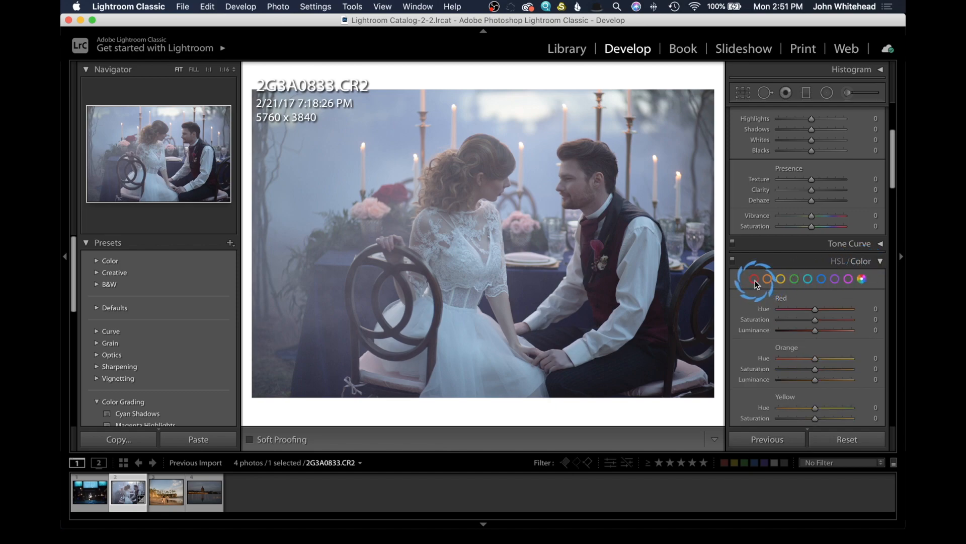
{"action": "left_click", "coordinate": [755, 280]}
{"action": "left_click", "coordinate": [815, 318]}
{"action": "left_click", "coordinate": [774, 316]}
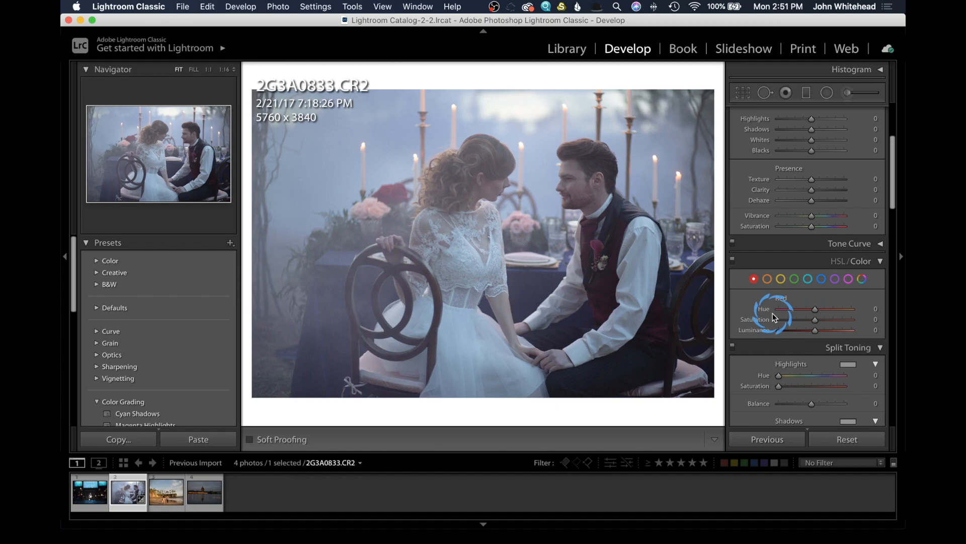
{"action": "left_click", "coordinate": [781, 280]}
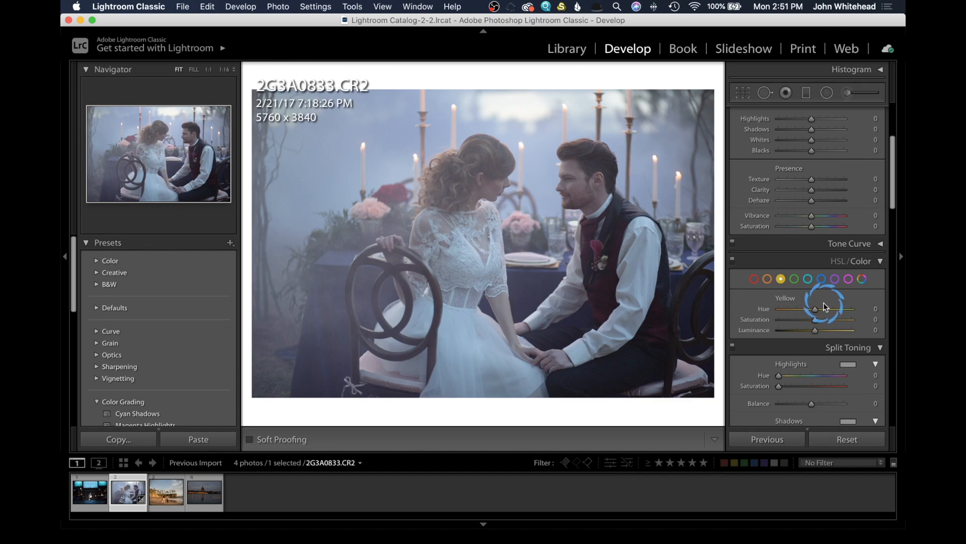
{"action": "left_click", "coordinate": [838, 262]}
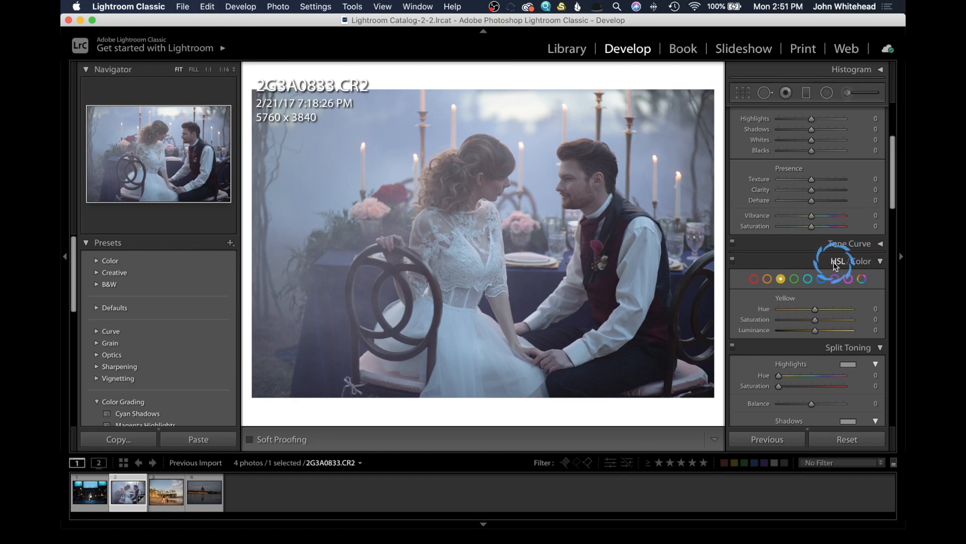
{"action": "left_click", "coordinate": [881, 261]}
{"action": "left_click", "coordinate": [830, 279]}
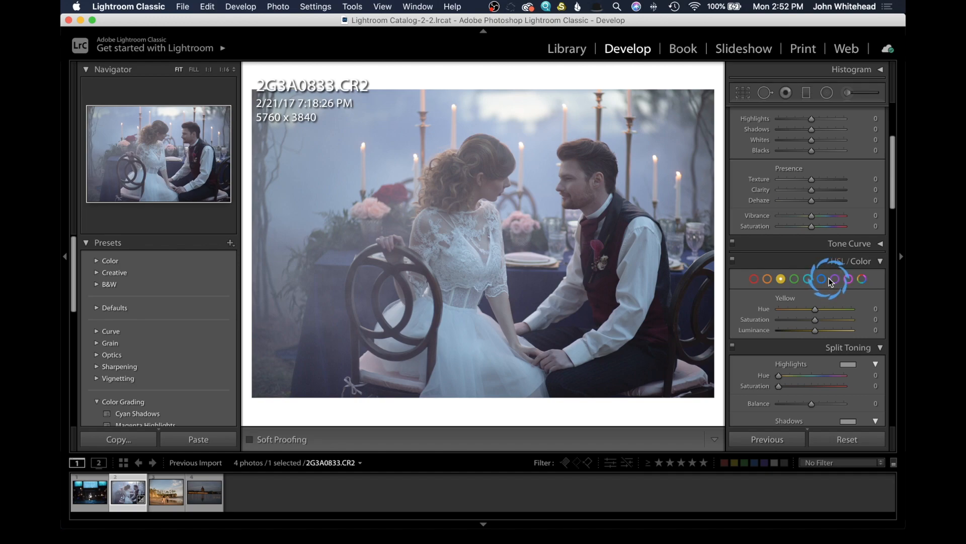
Step: Activate the Adjustment Brush and reset all of its effect sliders for a new mask
{"action": "scroll", "coordinate": [830, 281], "scroll_direction": "up", "scroll_amount": 5}
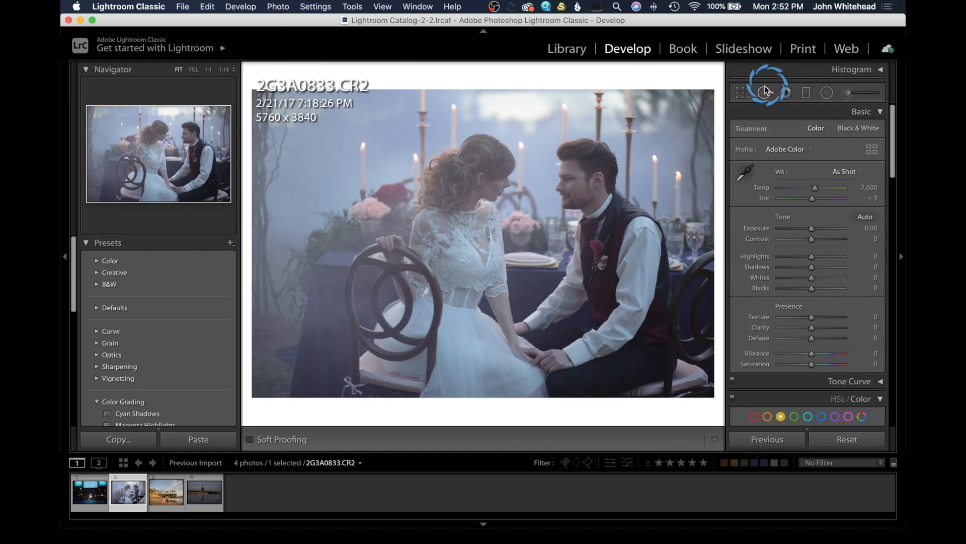
{"action": "left_click", "coordinate": [851, 95]}
{"action": "left_click", "coordinate": [813, 287]}
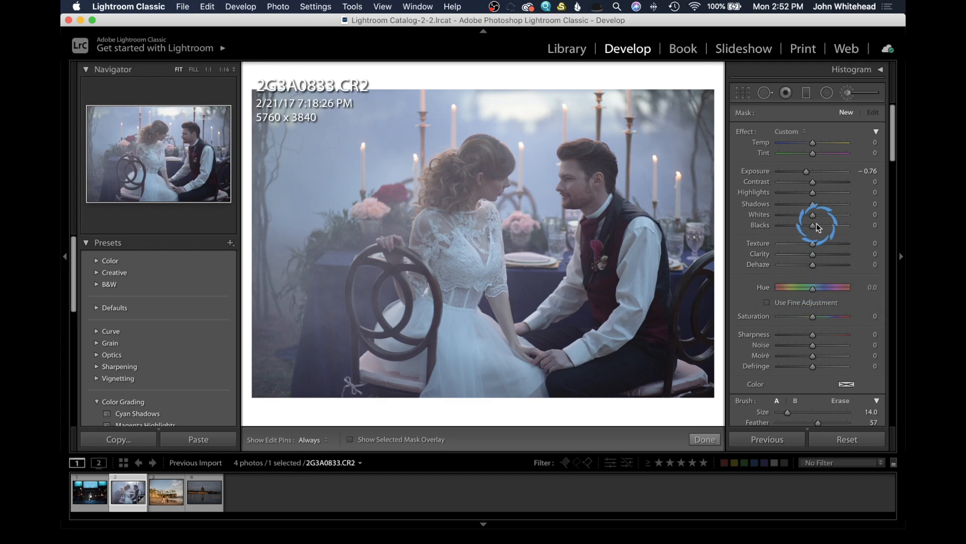
{"action": "double_click", "coordinate": [755, 140]}
{"action": "left_click", "coordinate": [789, 290]}
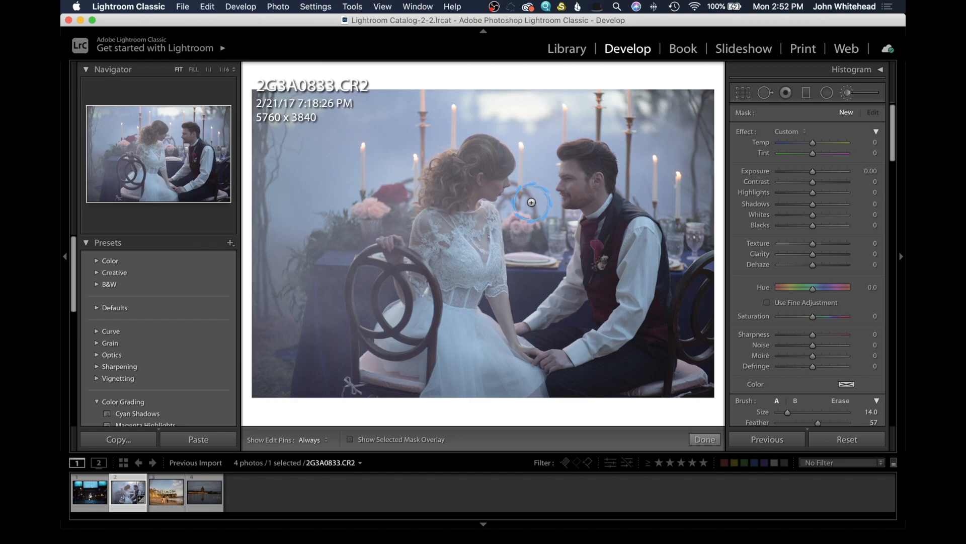
Step: Paint a brush mask over the bride's dress, covering the lace bodice and the skirt
{"action": "left_click", "coordinate": [571, 178]}
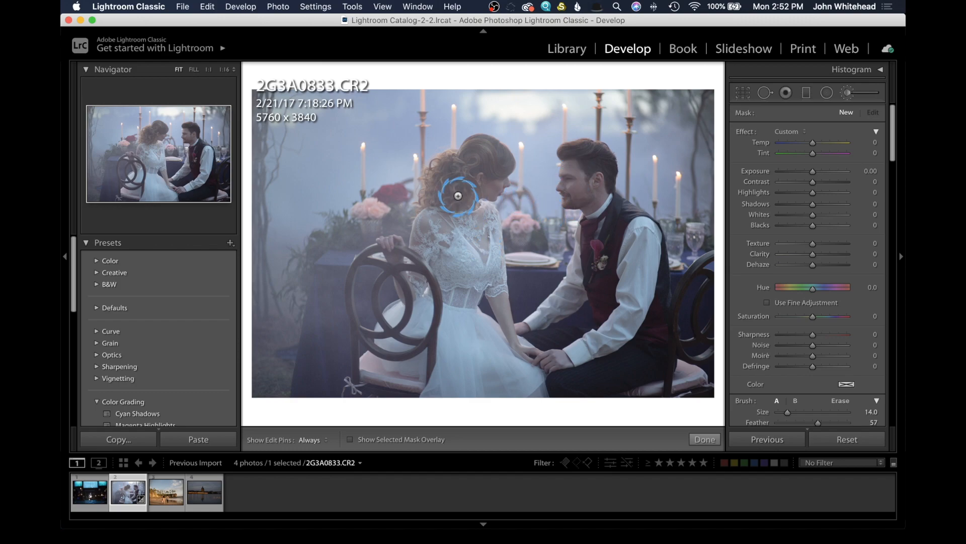
{"action": "key", "text": "h"}
{"action": "mouse_move", "coordinate": [432, 232]}
{"action": "left_mouse_down"}
{"action": "mouse_move", "coordinate": [453, 219]}
{"action": "mouse_move", "coordinate": [478, 228]}
{"action": "left_mouse_up"}
{"action": "mouse_move", "coordinate": [481, 281]}
{"action": "left_mouse_down"}
{"action": "mouse_move", "coordinate": [426, 295]}
{"action": "mouse_move", "coordinate": [394, 323]}
{"action": "mouse_move", "coordinate": [403, 340]}
{"action": "mouse_move", "coordinate": [427, 338]}
{"action": "mouse_move", "coordinate": [433, 366]}
{"action": "mouse_move", "coordinate": [462, 387]}
{"action": "mouse_move", "coordinate": [512, 390]}
{"action": "mouse_move", "coordinate": [486, 322]}
{"action": "left_mouse_up"}
{"action": "key", "text": "h"}
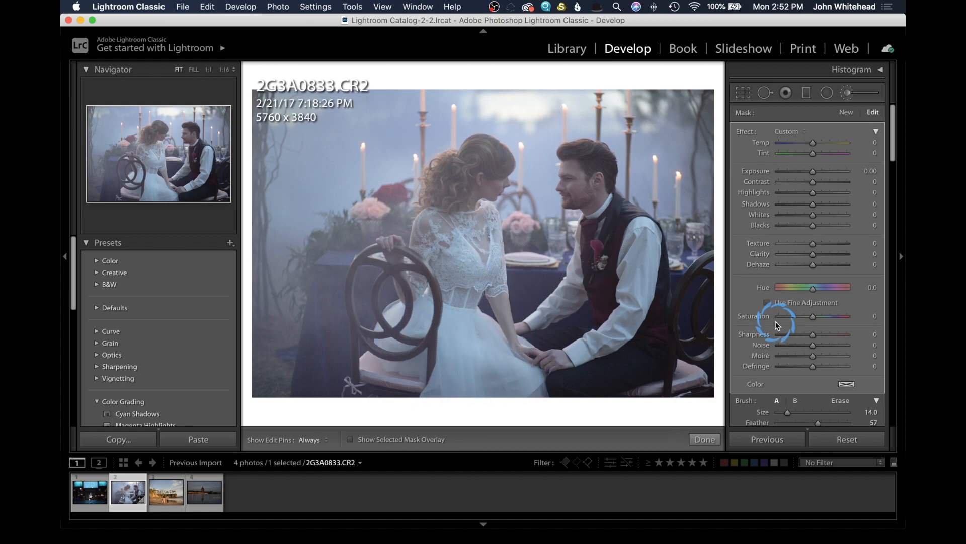
Step: Shift the Hue of the brushed dress area to 50.2 to tint it pink
{"action": "left_click", "coordinate": [814, 288]}
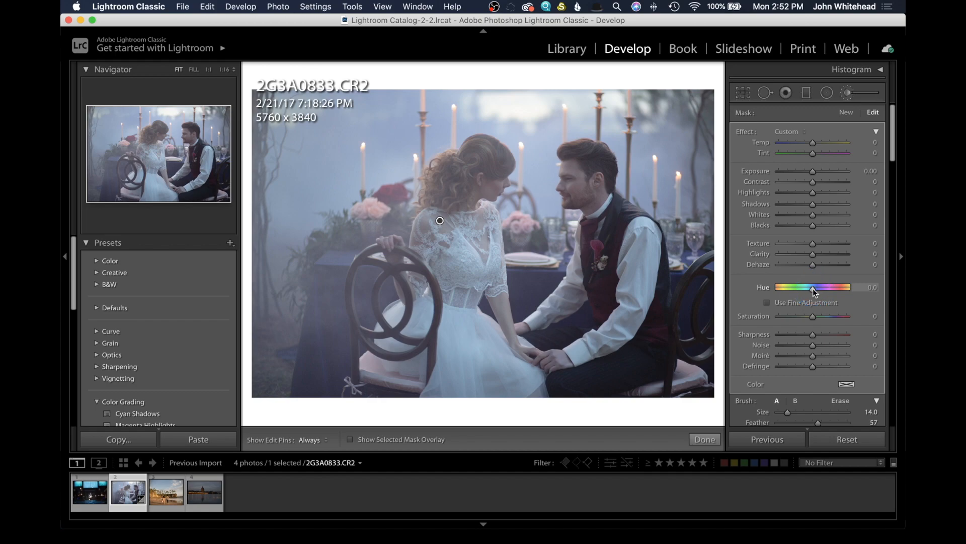
{"action": "mouse_move", "coordinate": [813, 288]}
{"action": "left_mouse_down"}
{"action": "mouse_move", "coordinate": [800, 294]}
{"action": "mouse_move", "coordinate": [821, 296]}
{"action": "left_mouse_up"}
{"action": "left_click", "coordinate": [803, 321]}
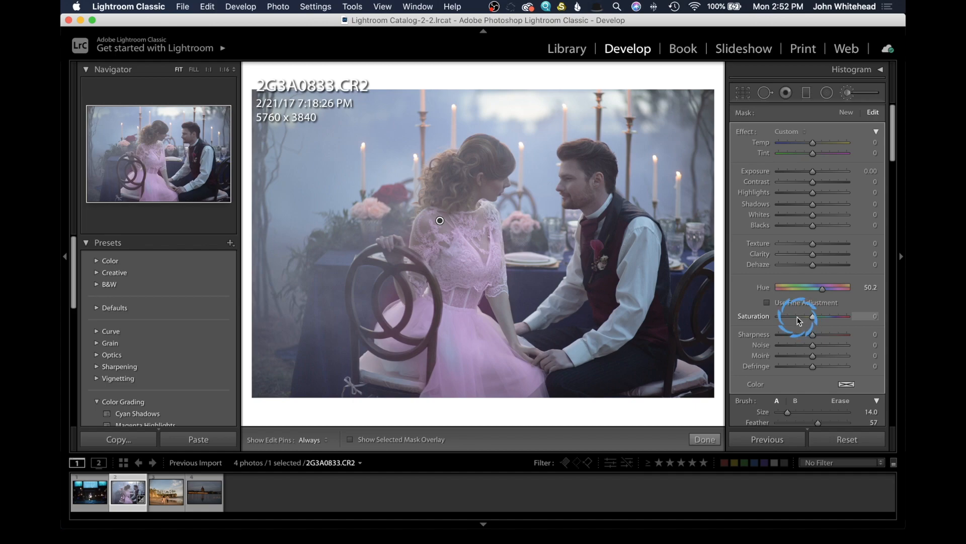
Step: Reduce the brushed dress area's Saturation to -22 and try different Hue shifts, including 54.0
{"action": "left_click", "coordinate": [803, 317]}
{"action": "left_click_drag", "start_coordinate": [802, 317], "coordinate": [803, 318]}
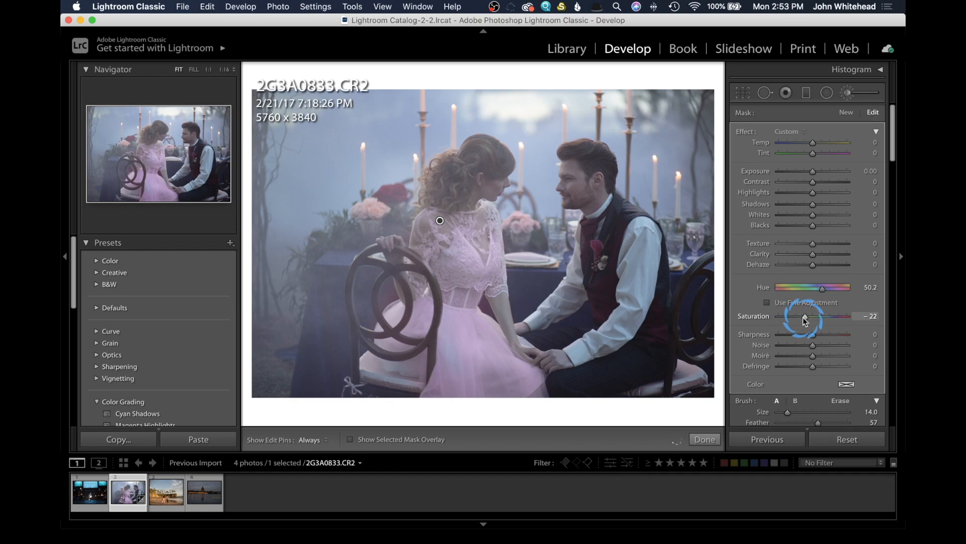
{"action": "left_click", "coordinate": [766, 303]}
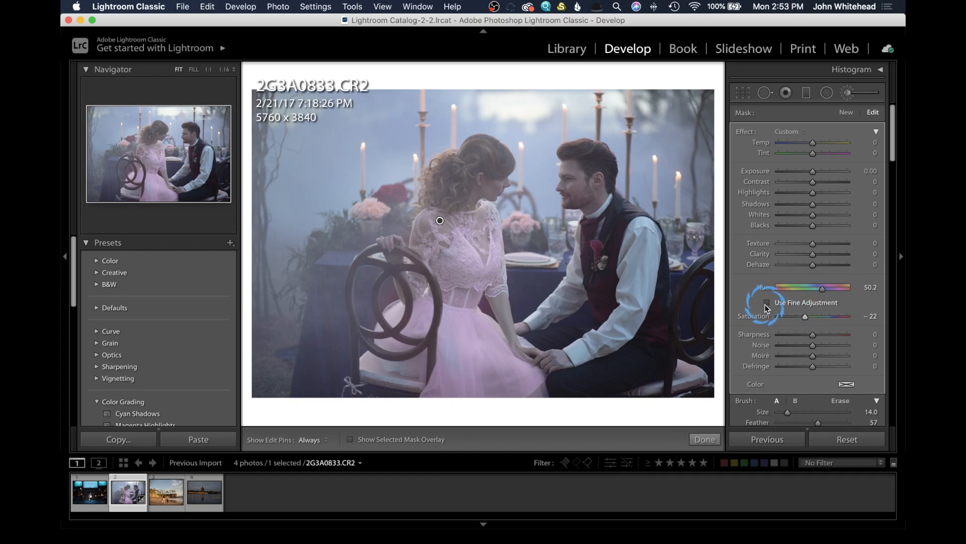
{"action": "mouse_move", "coordinate": [822, 288]}
{"action": "left_mouse_down"}
{"action": "mouse_move", "coordinate": [831, 291]}
{"action": "mouse_move", "coordinate": [800, 289]}
{"action": "mouse_move", "coordinate": [833, 292]}
{"action": "left_mouse_up"}
{"action": "left_click", "coordinate": [793, 309]}
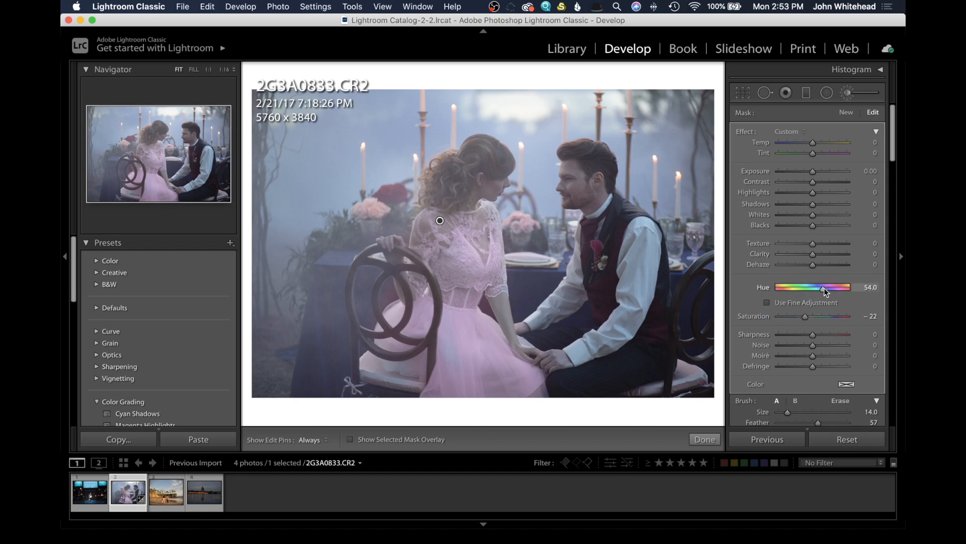
{"action": "left_click_drag", "start_coordinate": [823, 293], "coordinate": [814, 295]}
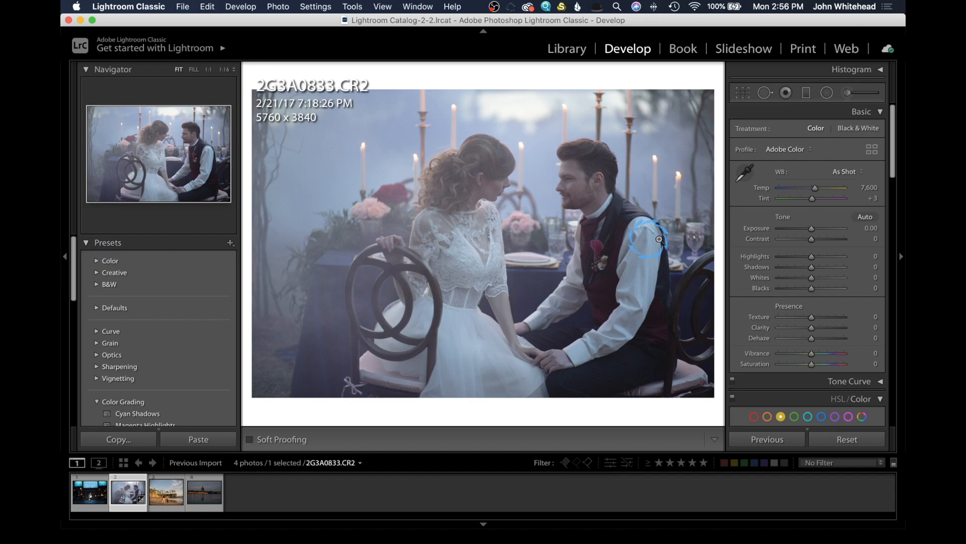
Step: Change the photo's profile to Adobe Portrait
{"action": "left_click", "coordinate": [787, 152]}
{"action": "left_click", "coordinate": [787, 148]}
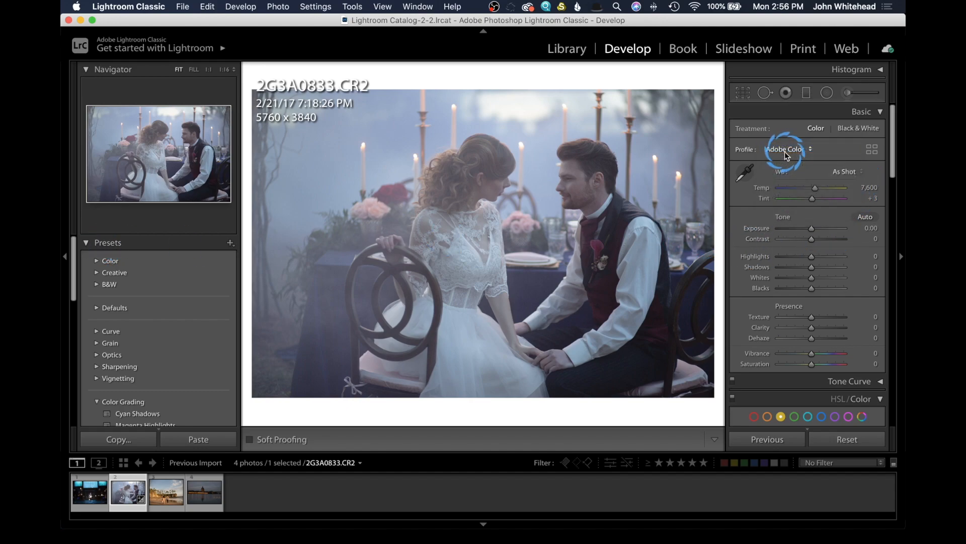
{"action": "left_click", "coordinate": [801, 148]}
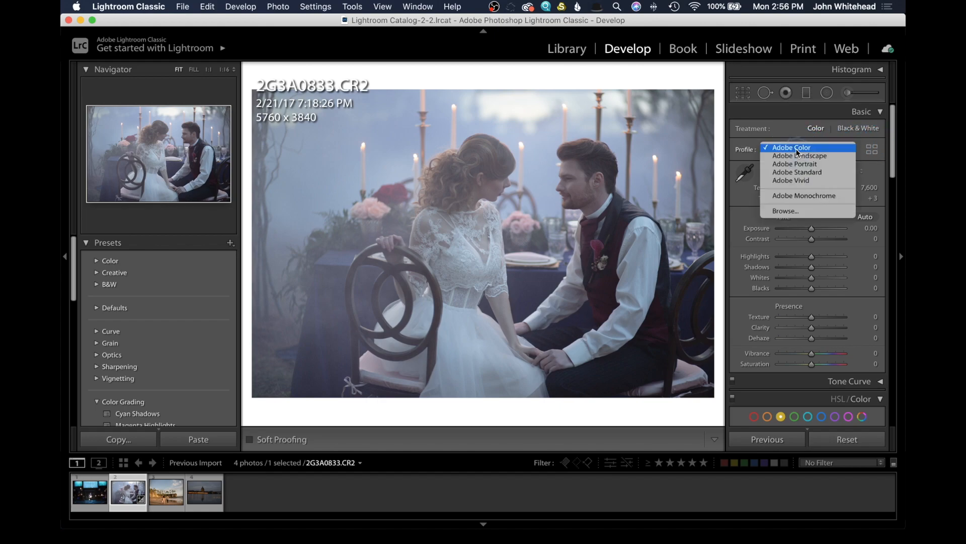
{"action": "left_click", "coordinate": [802, 164]}
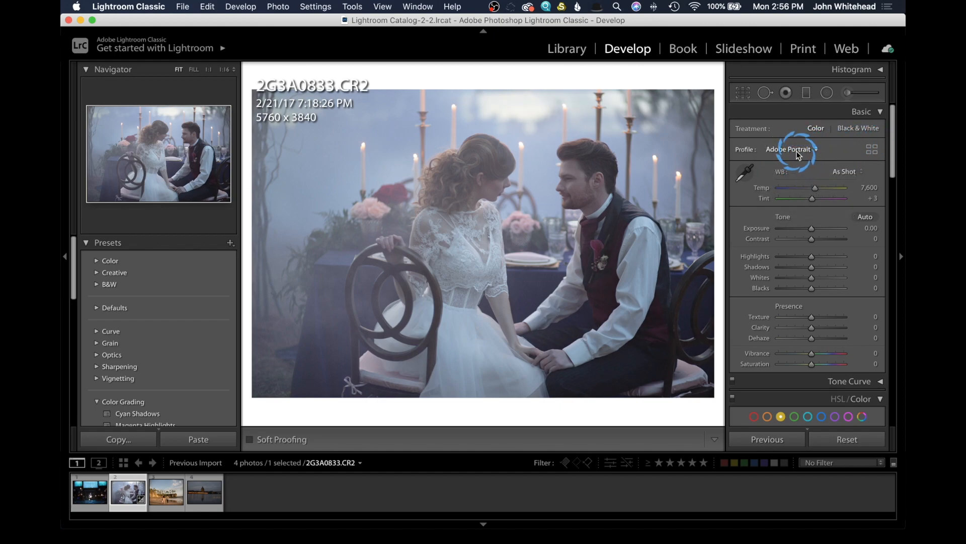
Step: Expand the Defaults preset group and choose the Adobe Color + Lens + NR preset for the couple's photo
{"action": "left_click", "coordinate": [227, 303]}
{"action": "left_click", "coordinate": [142, 331]}
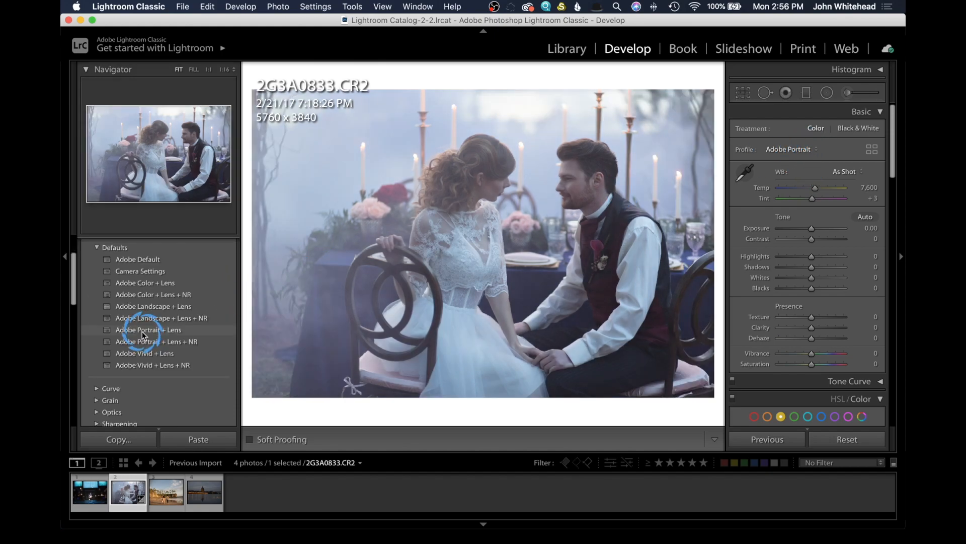
{"action": "left_click", "coordinate": [118, 284]}
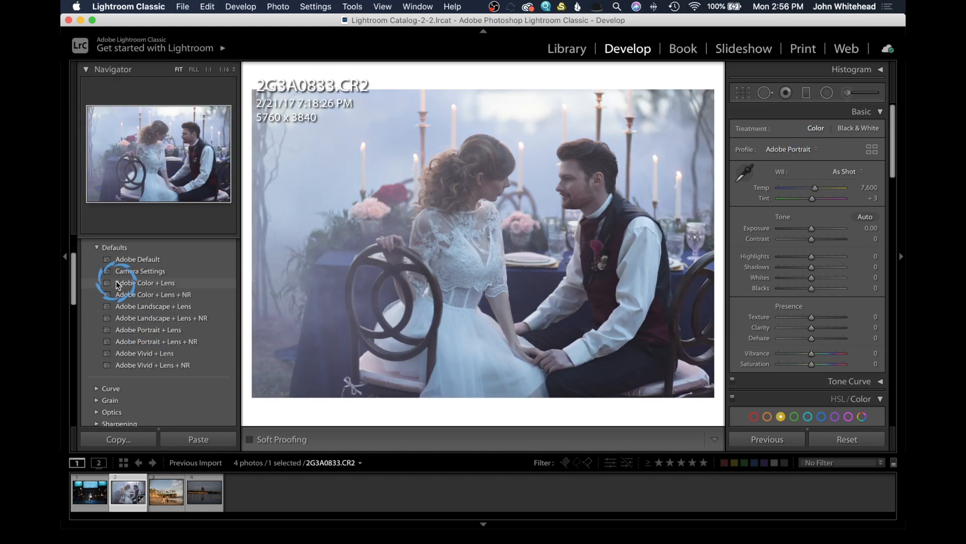
{"action": "left_click", "coordinate": [174, 285]}
{"action": "left_click", "coordinate": [136, 297]}
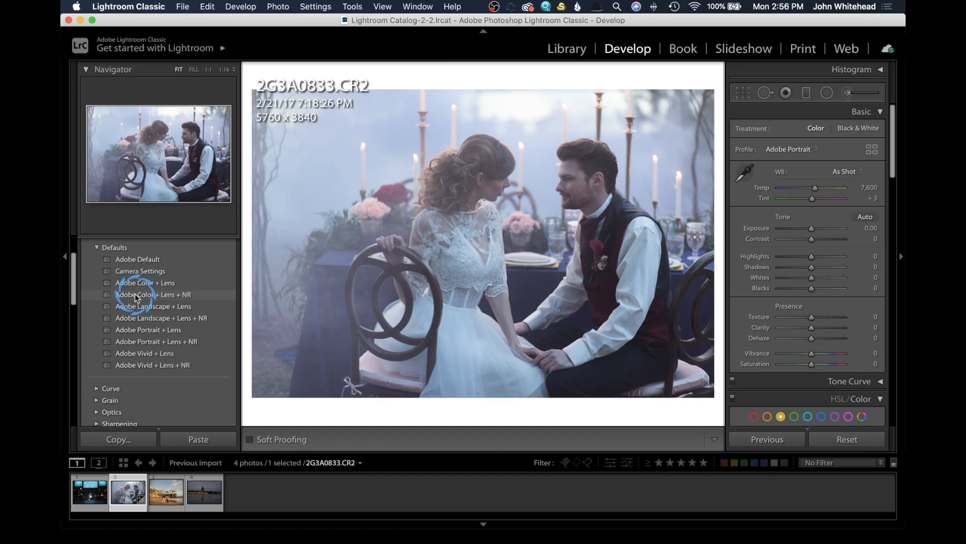
{"action": "left_click", "coordinate": [179, 297]}
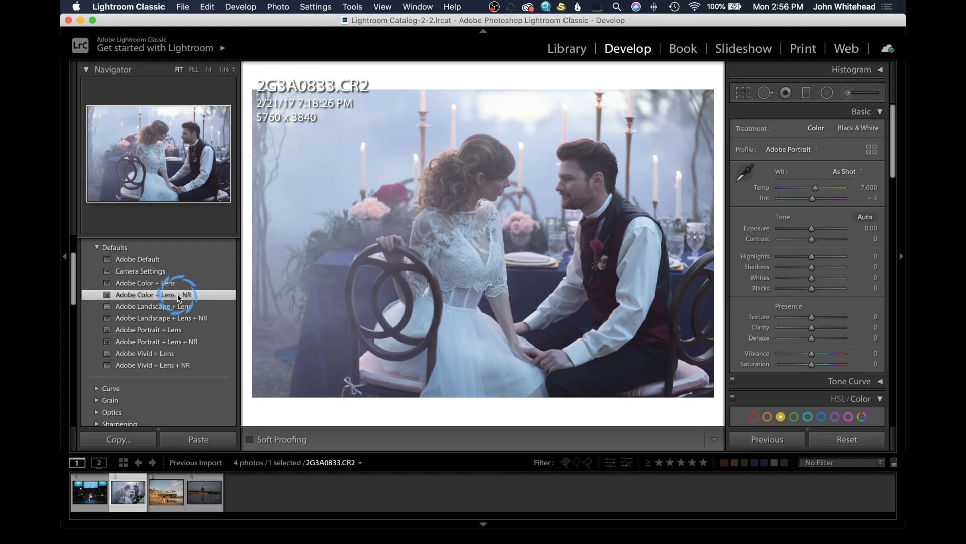